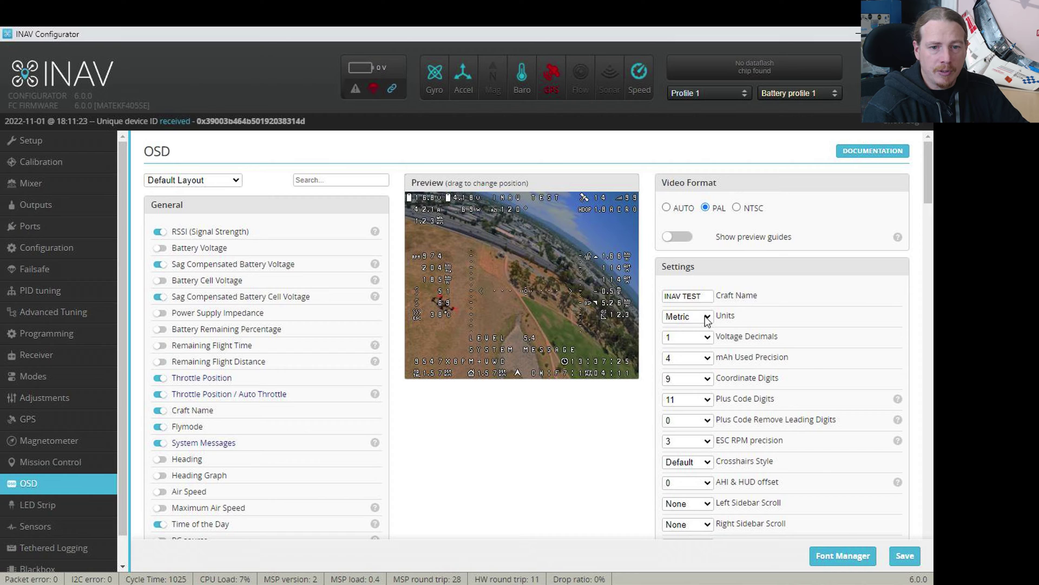
- Open the Units dropdown in the OSD Settings panel to list the unit systems
{"action": "left_click", "coordinate": [707, 319]}
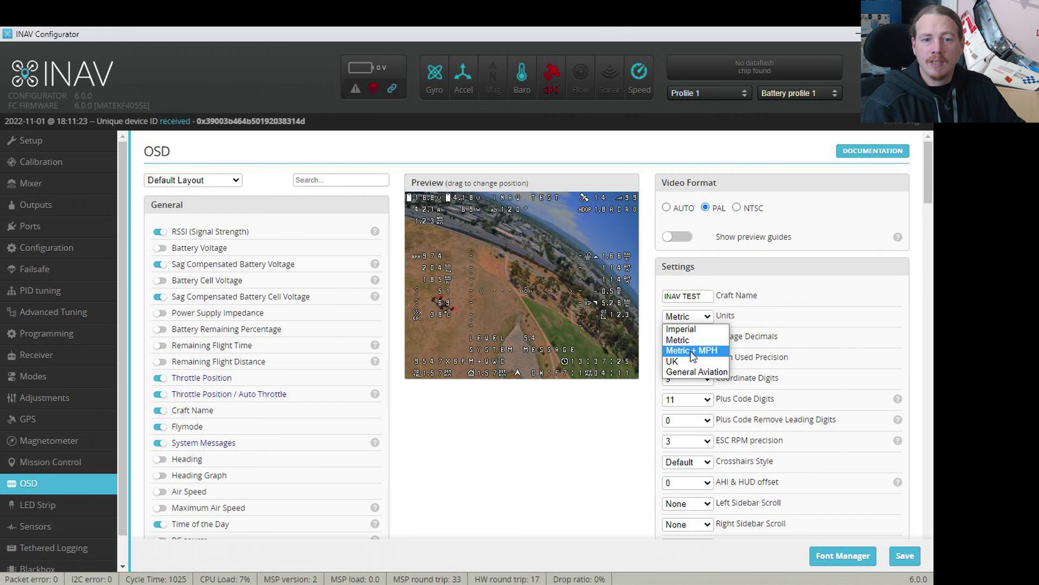
- Choose General Aviation as the OSD unit system
{"action": "left_click", "coordinate": [710, 374]}
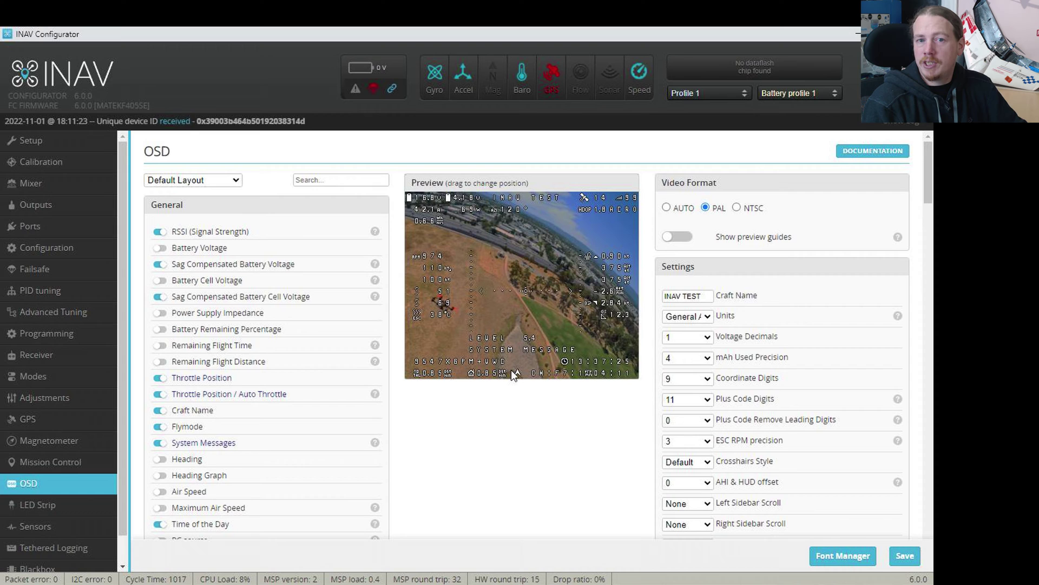
- Switch the OSD units to Imperial
{"action": "left_click", "coordinate": [719, 336]}
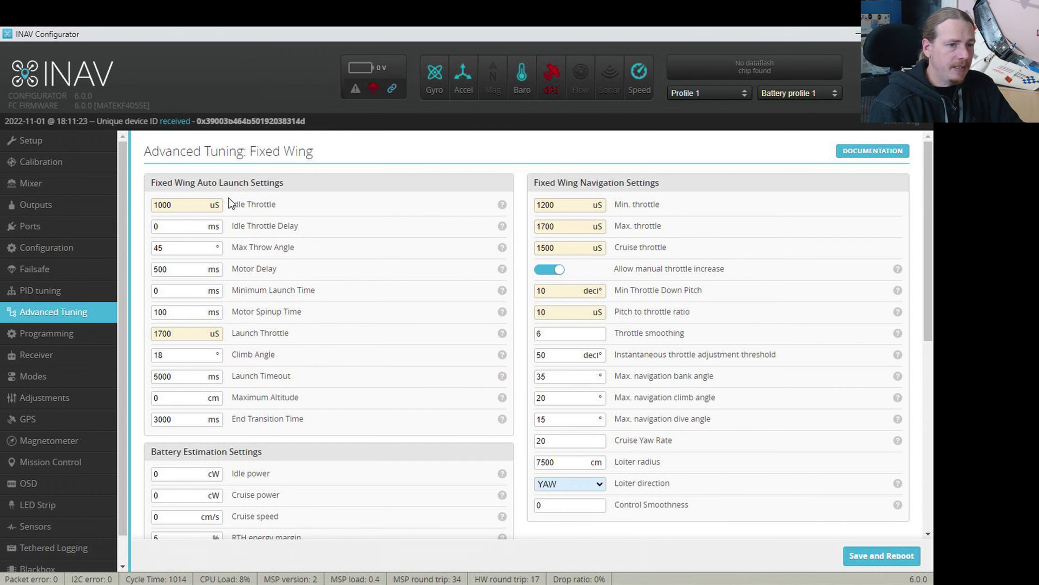
- Select the Idle Throttle Delay value on the Advanced Tuning page for editing
{"action": "left_click", "coordinate": [216, 228]}
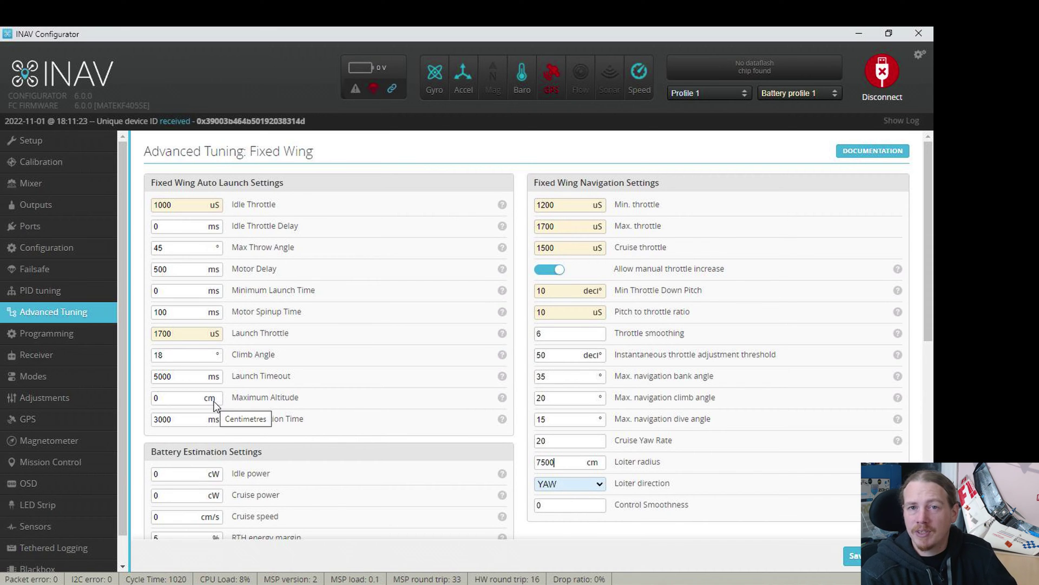
- Set the Configurator rendering units to Metric in Application Options
{"action": "left_click", "coordinate": [919, 56]}
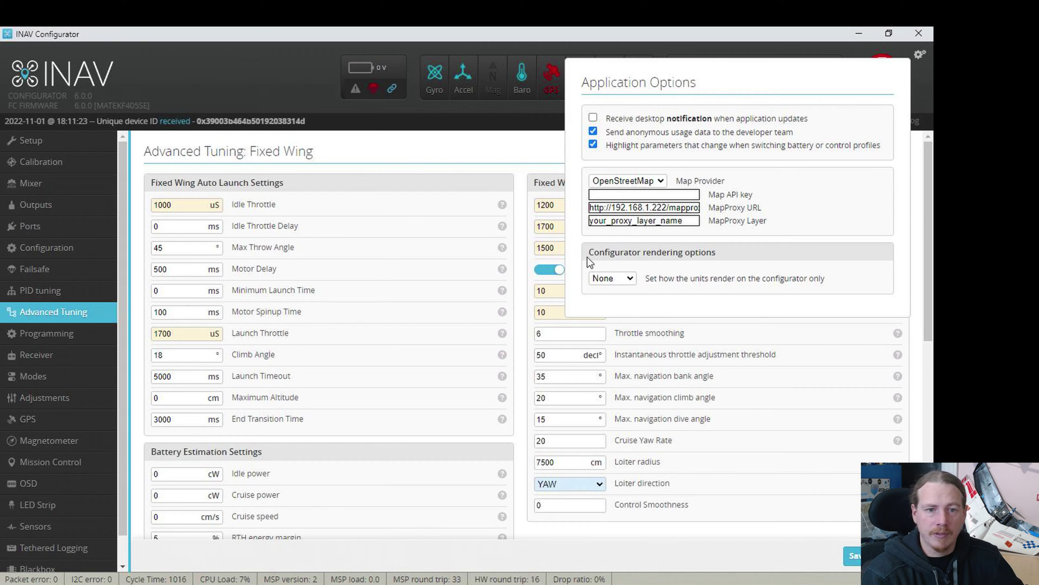
{"action": "left_click", "coordinate": [622, 278]}
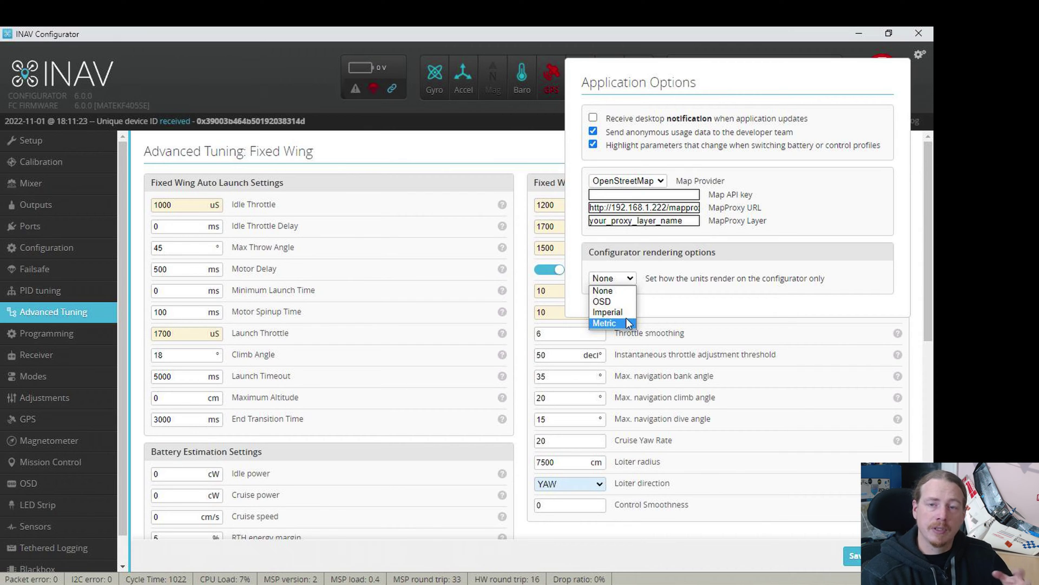
{"action": "left_click", "coordinate": [605, 323]}
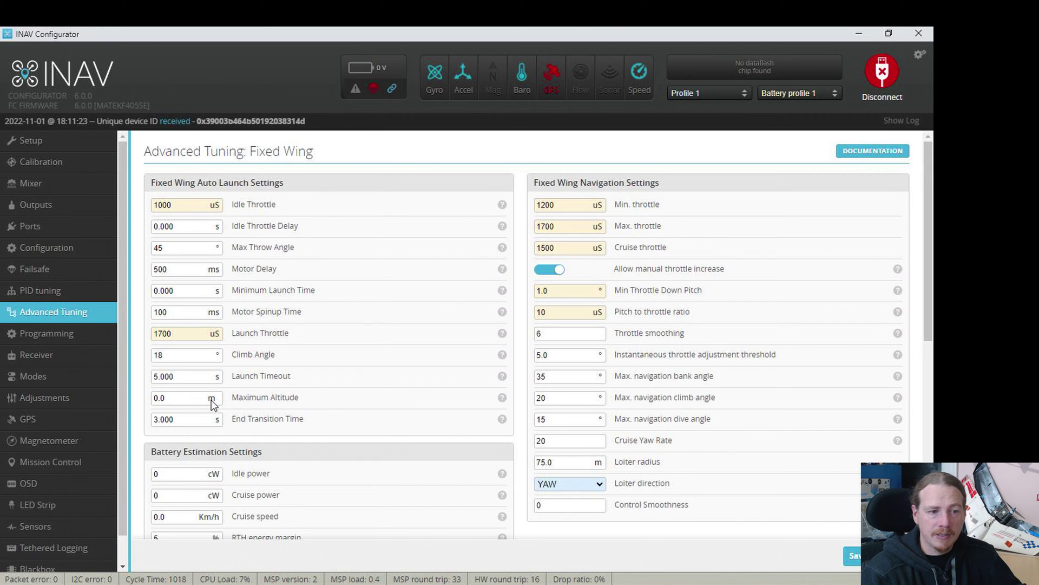
- Scroll through the fixed-wing Advanced Tuning settings to review their metric values
{"action": "scroll", "coordinate": [361, 391], "scroll_direction": "down", "scroll_amount": 2}
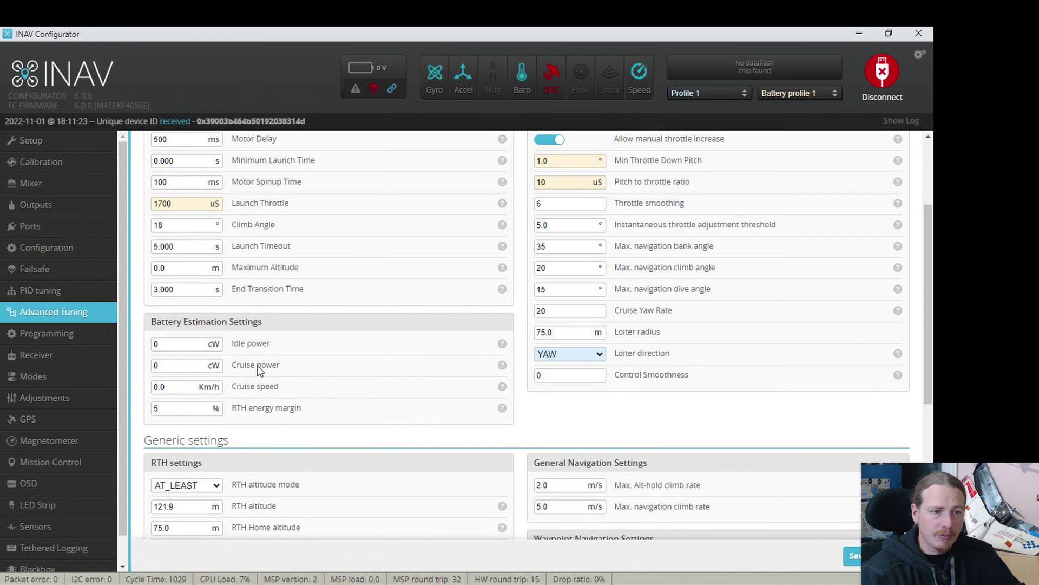
{"action": "scroll", "coordinate": [226, 264], "scroll_direction": "up", "scroll_amount": 2}
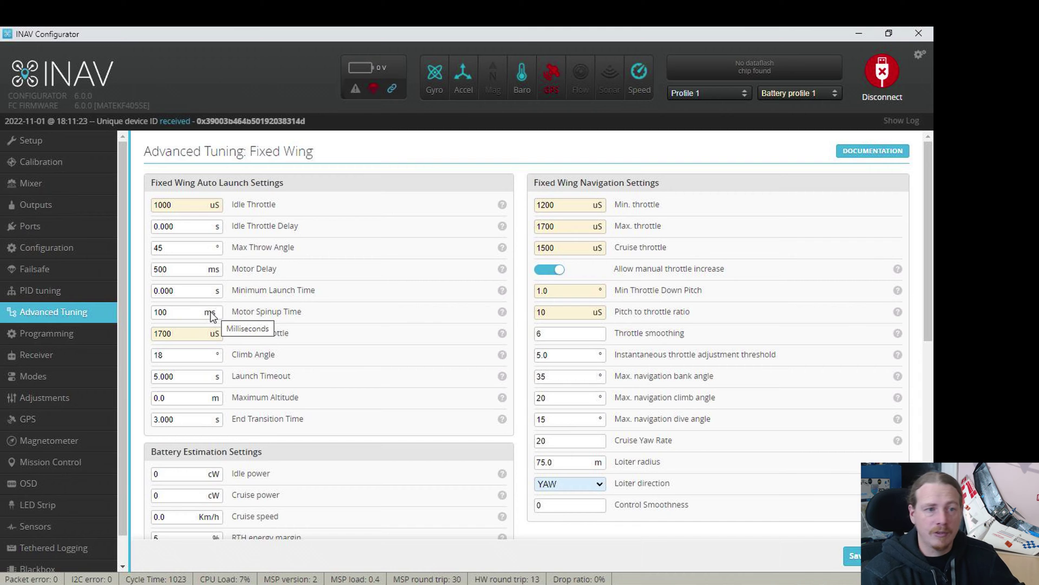
{"action": "scroll", "coordinate": [392, 340], "scroll_direction": "down", "scroll_amount": 3}
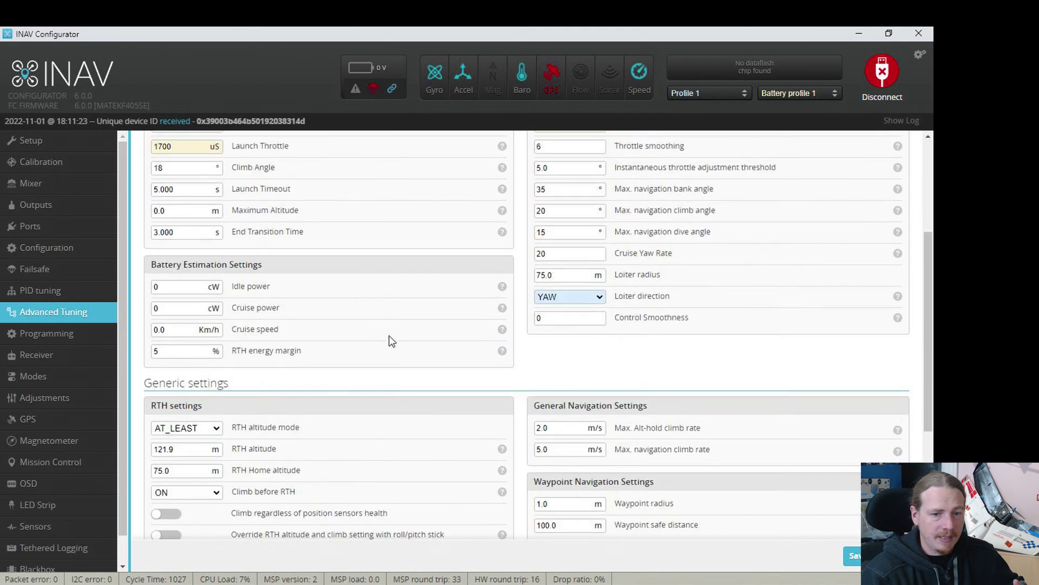
{"action": "scroll", "coordinate": [393, 337], "scroll_direction": "down", "scroll_amount": 3}
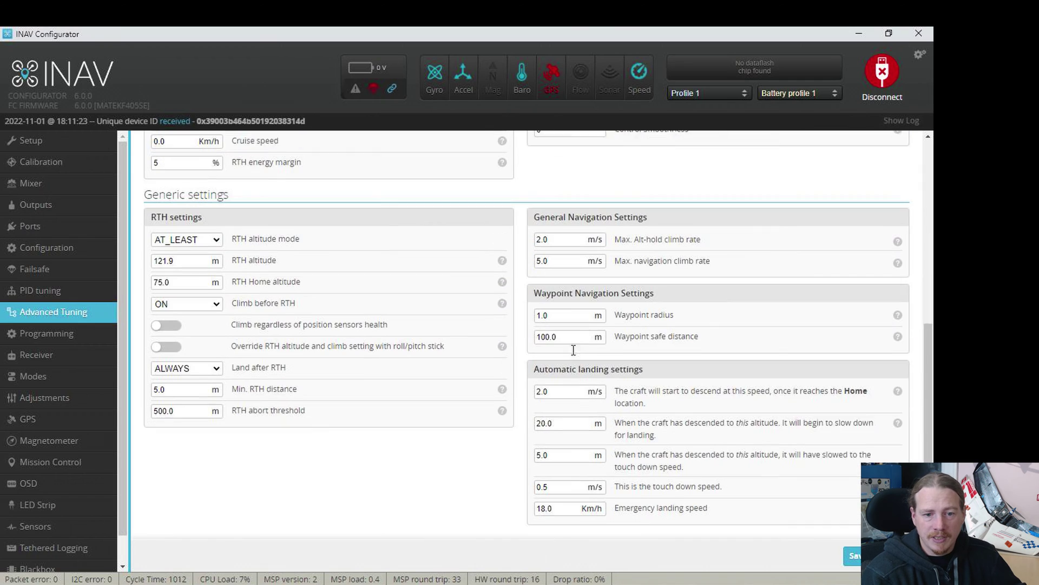
{"action": "scroll", "coordinate": [573, 350], "scroll_direction": "down", "scroll_amount": 1}
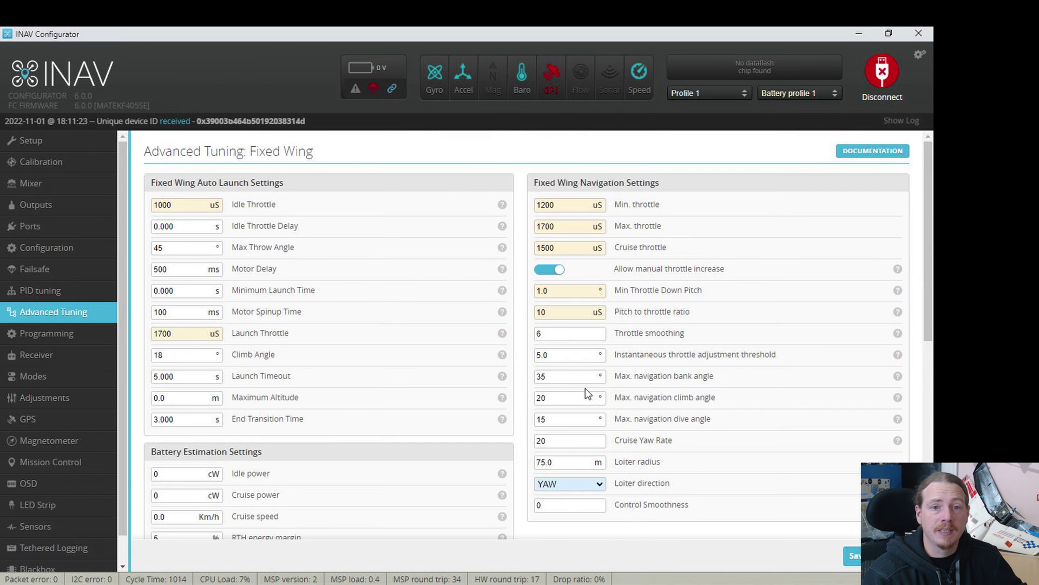
- Switch Configurator rendering units to Imperial, check the values, then return to the OSD page
{"action": "left_click", "coordinate": [920, 59]}
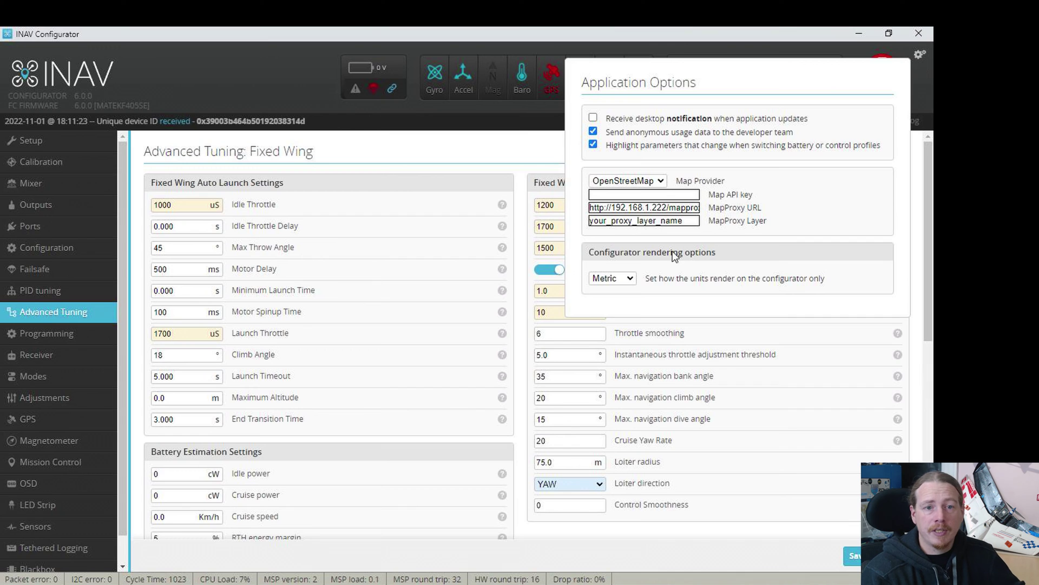
{"action": "left_click", "coordinate": [630, 279]}
{"action": "left_click", "coordinate": [602, 315]}
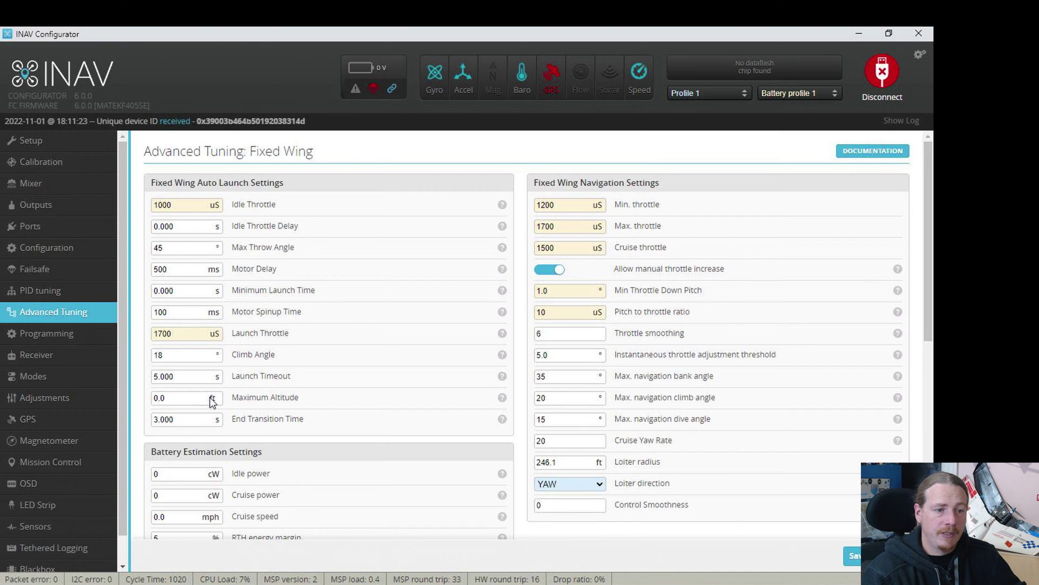
{"action": "scroll", "coordinate": [254, 394], "scroll_direction": "down", "scroll_amount": 2}
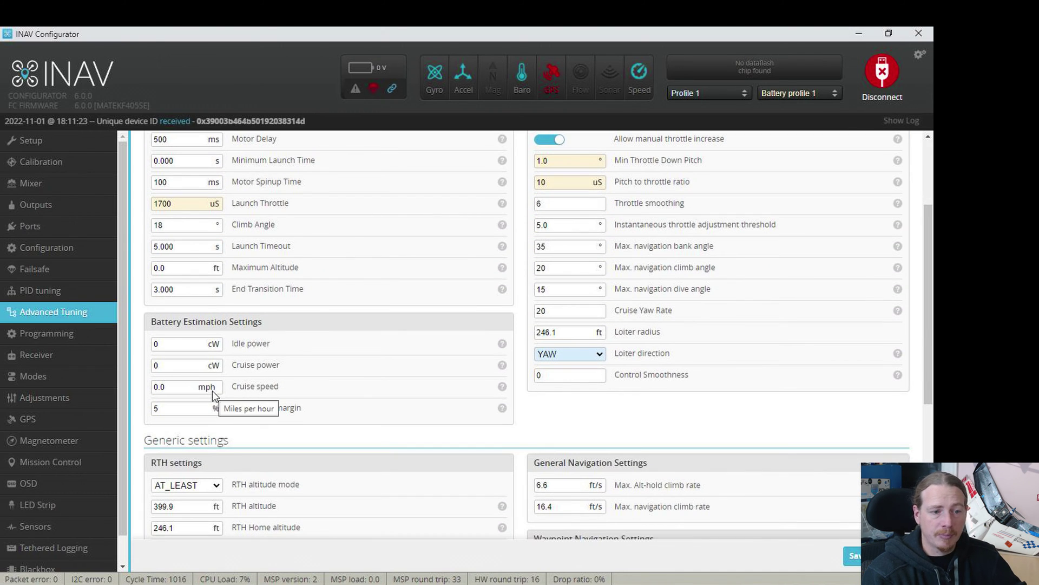
{"action": "scroll", "coordinate": [341, 382], "scroll_direction": "down", "scroll_amount": 2}
{"action": "scroll", "coordinate": [341, 379], "scroll_direction": "up", "scroll_amount": 5}
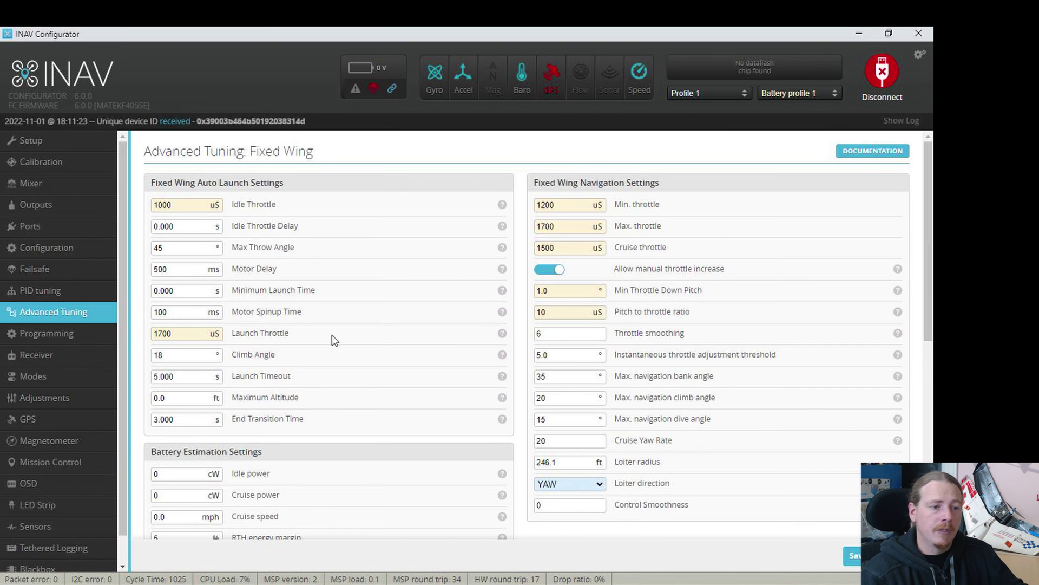
{"action": "left_click", "coordinate": [79, 482]}
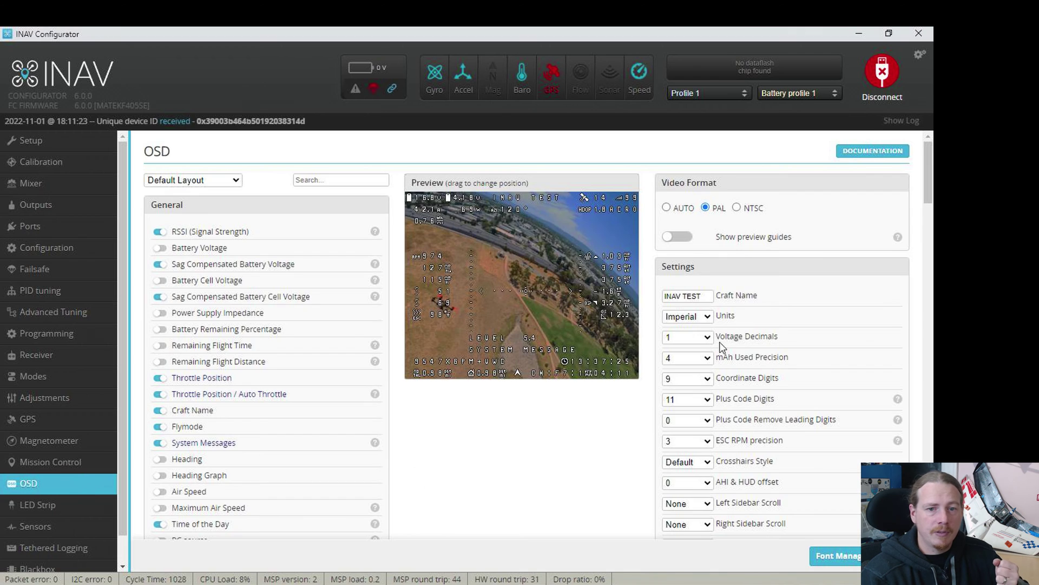
- Set OSD units to General Aviation and view the fixed-wing Advanced Tuning settings
{"action": "left_click", "coordinate": [676, 319]}
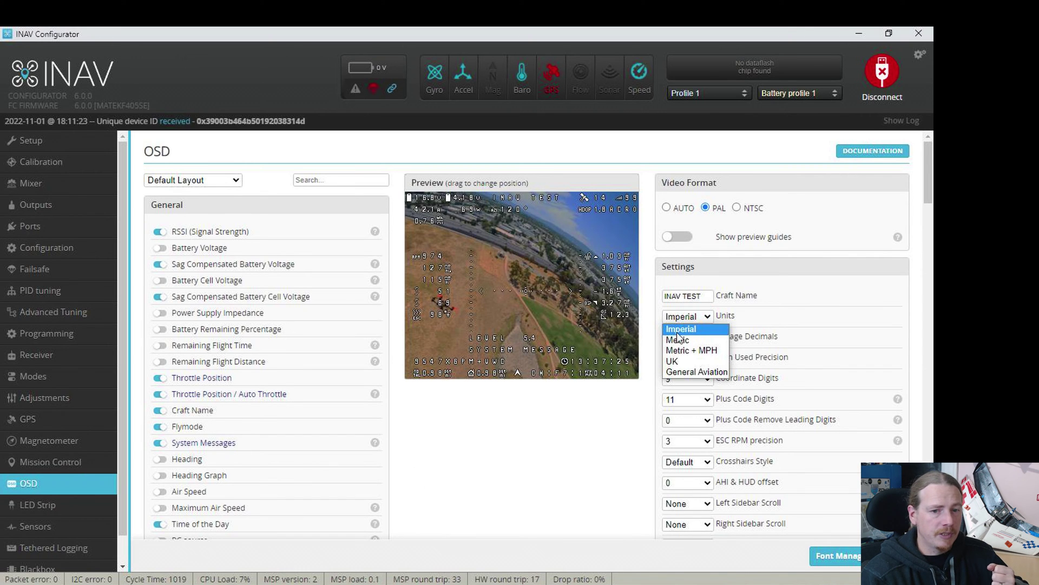
{"action": "left_click", "coordinate": [675, 372]}
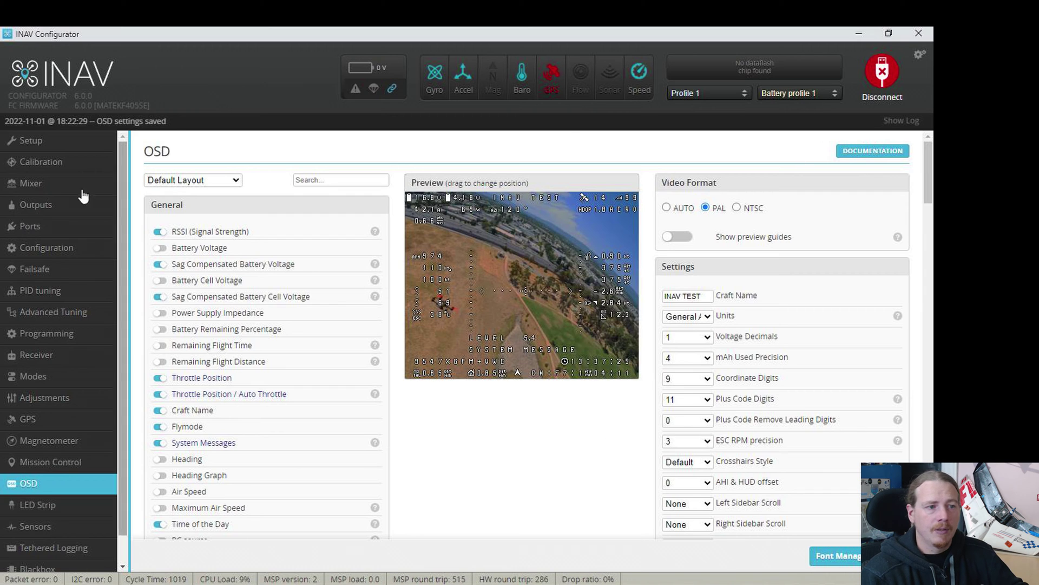
{"action": "left_click", "coordinate": [80, 312]}
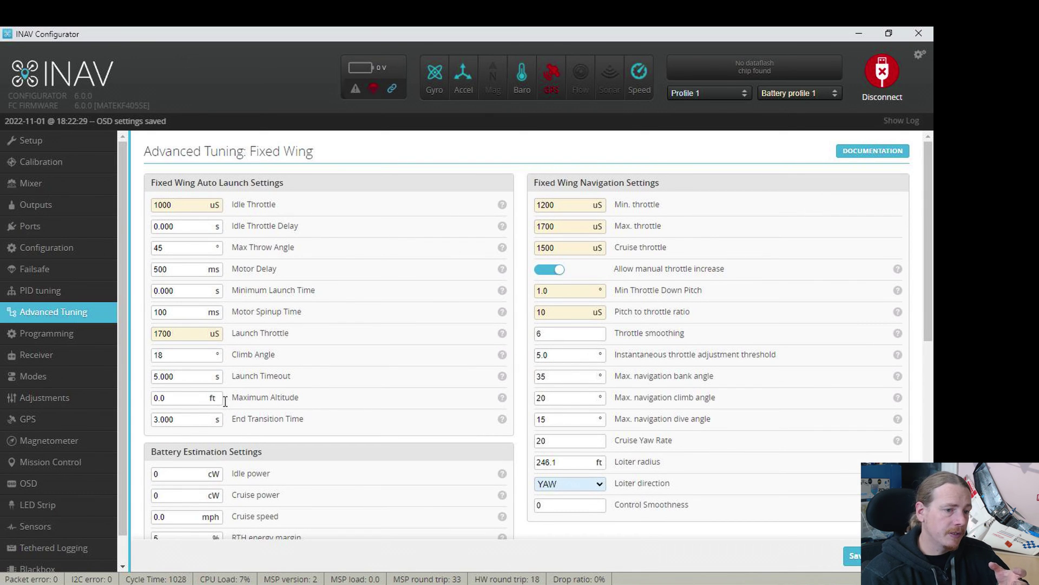
{"action": "scroll", "coordinate": [233, 379], "scroll_direction": "down", "scroll_amount": 2}
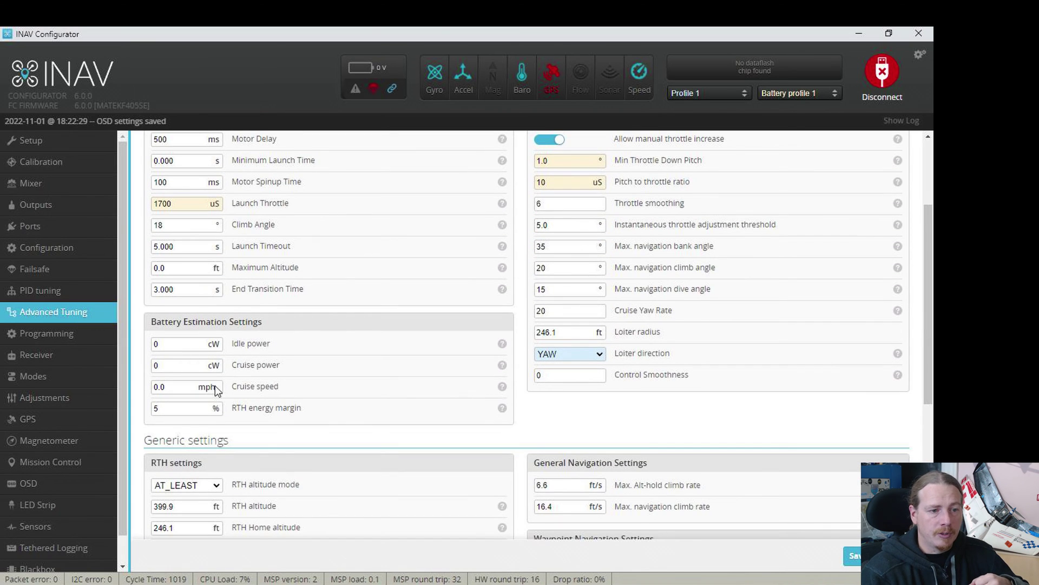
{"action": "scroll", "coordinate": [326, 398], "scroll_direction": "up", "scroll_amount": 2}
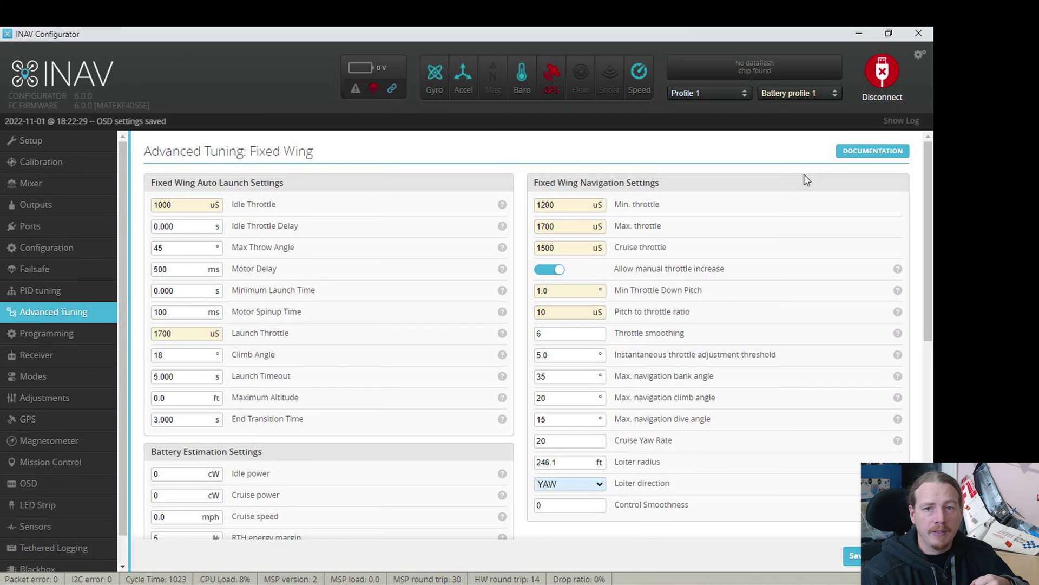
- Set the Configurator rendering units to OSD so cruise speed reads in Kt
{"action": "left_click", "coordinate": [920, 56]}
{"action": "left_click", "coordinate": [605, 282]}
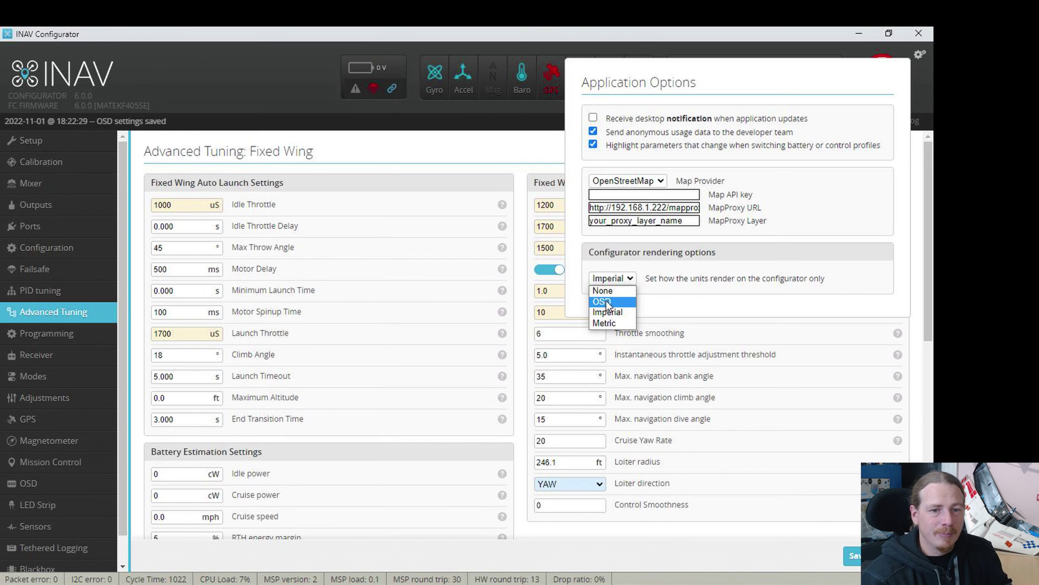
{"action": "left_click", "coordinate": [606, 300]}
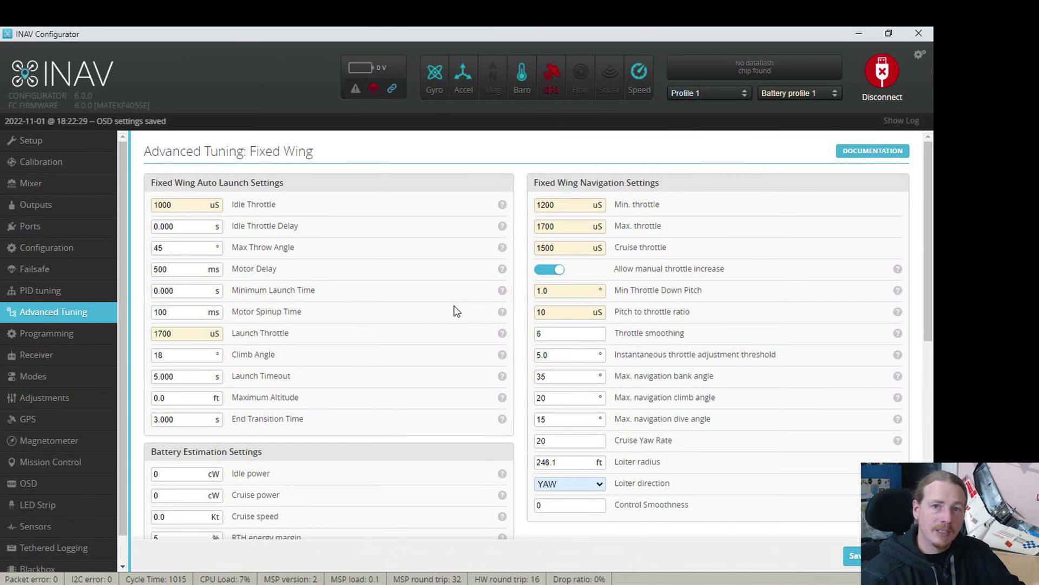
{"action": "scroll", "coordinate": [316, 287], "scroll_direction": "down", "scroll_amount": 2}
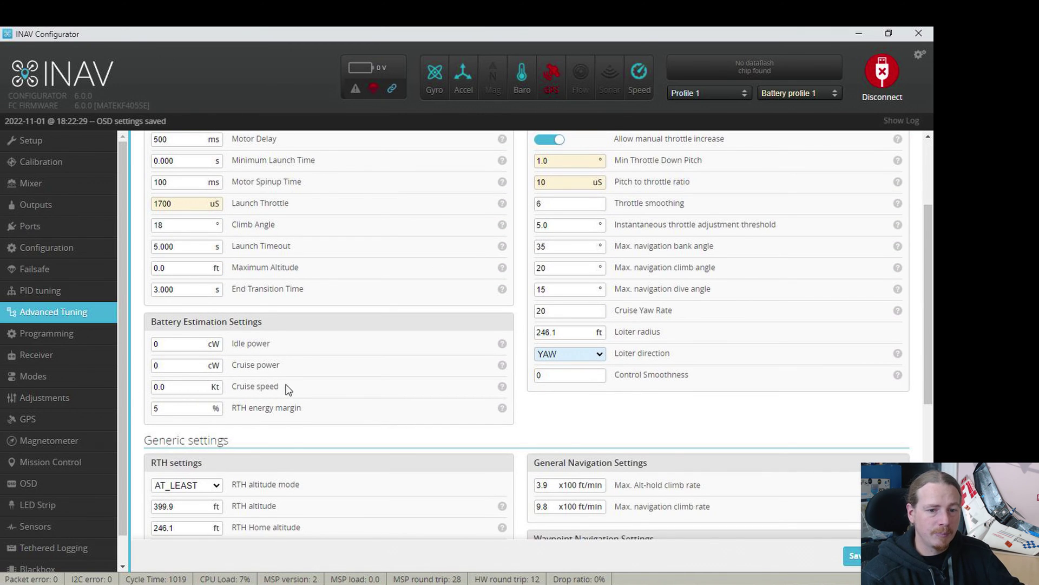
{"action": "scroll", "coordinate": [290, 388], "scroll_direction": "down", "scroll_amount": 1}
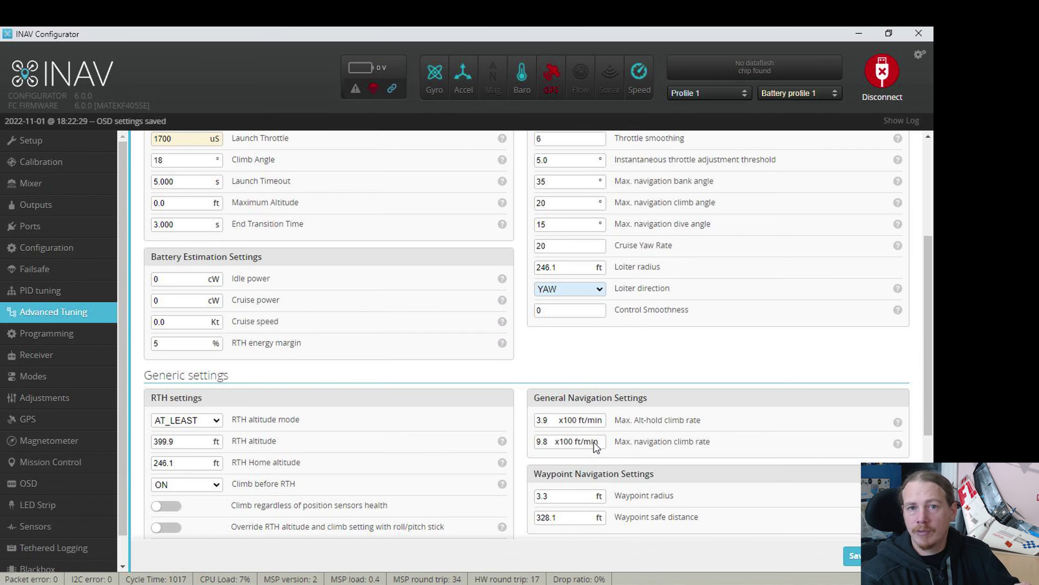
{"action": "scroll", "coordinate": [618, 428], "scroll_direction": "down", "scroll_amount": 2}
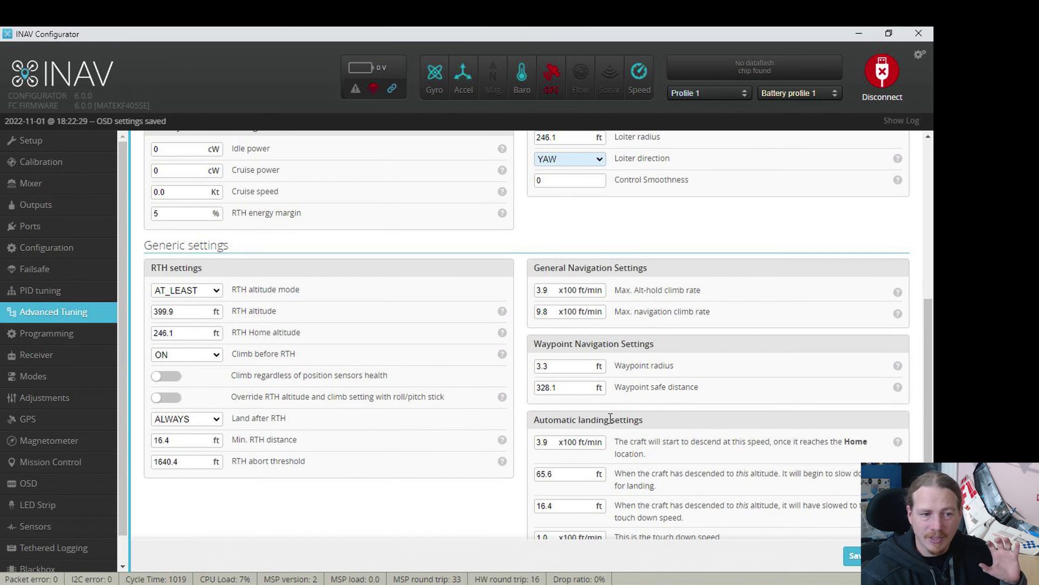
{"action": "scroll", "coordinate": [610, 420], "scroll_direction": "down", "scroll_amount": 1}
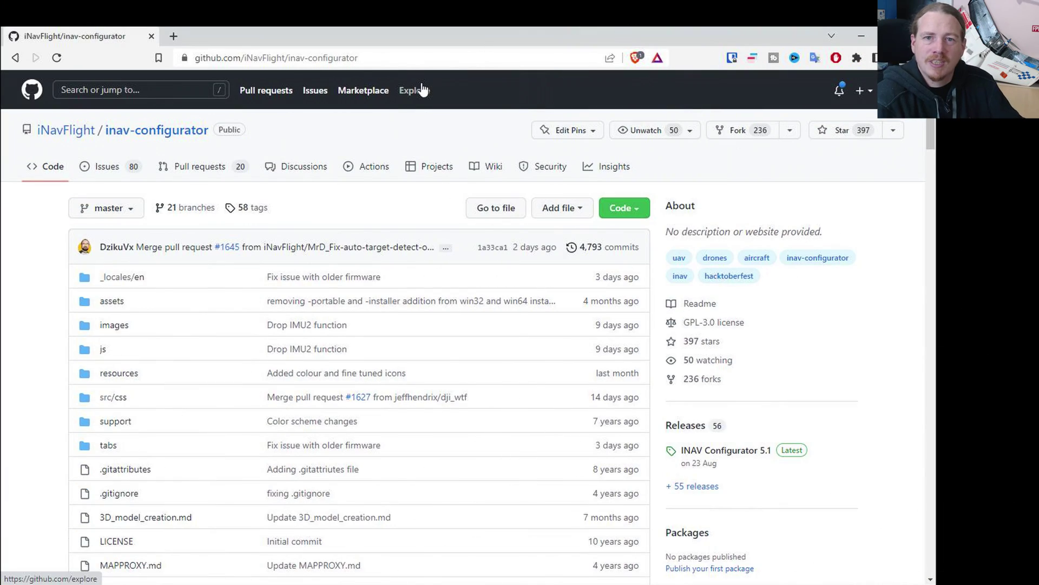
- Open the inav-configurator repository's Wiki and scroll down its Home page
{"action": "left_click", "coordinate": [483, 171]}
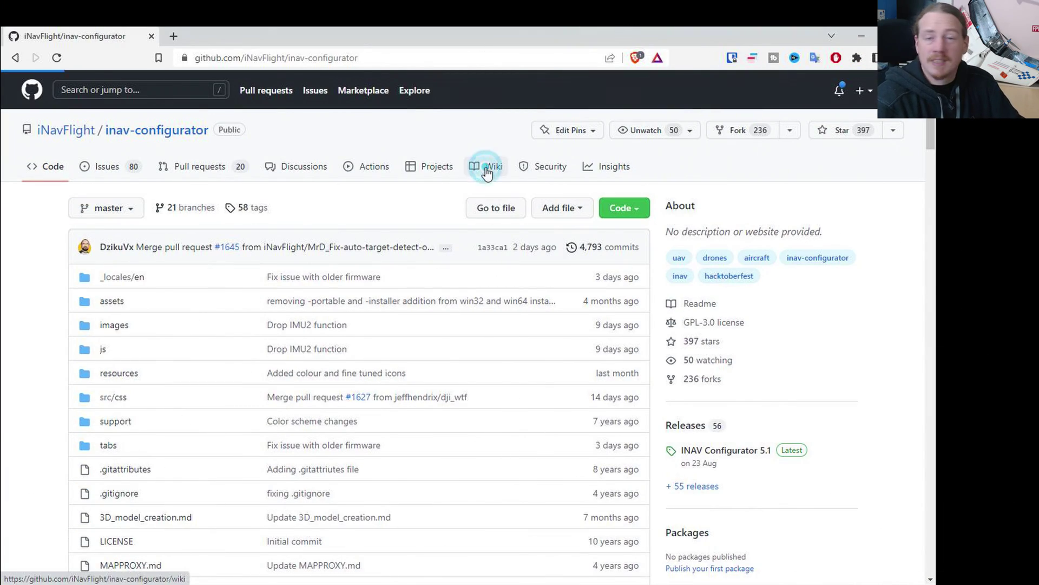
{"action": "scroll", "coordinate": [278, 303], "scroll_direction": "down", "scroll_amount": 2}
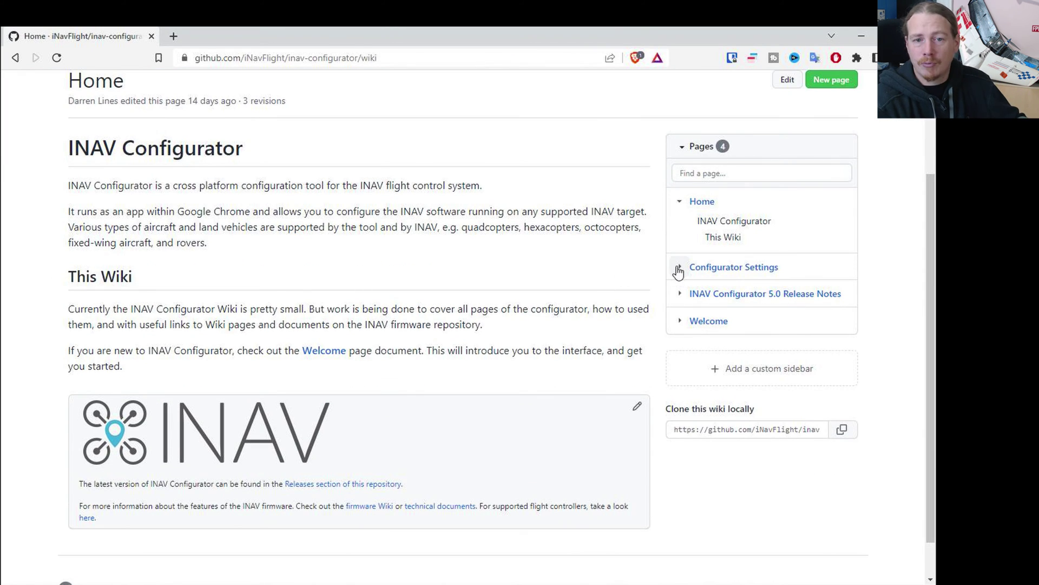
- Open the Configurator Settings wiki page and jump to its Changing units section
{"action": "left_click", "coordinate": [721, 268]}
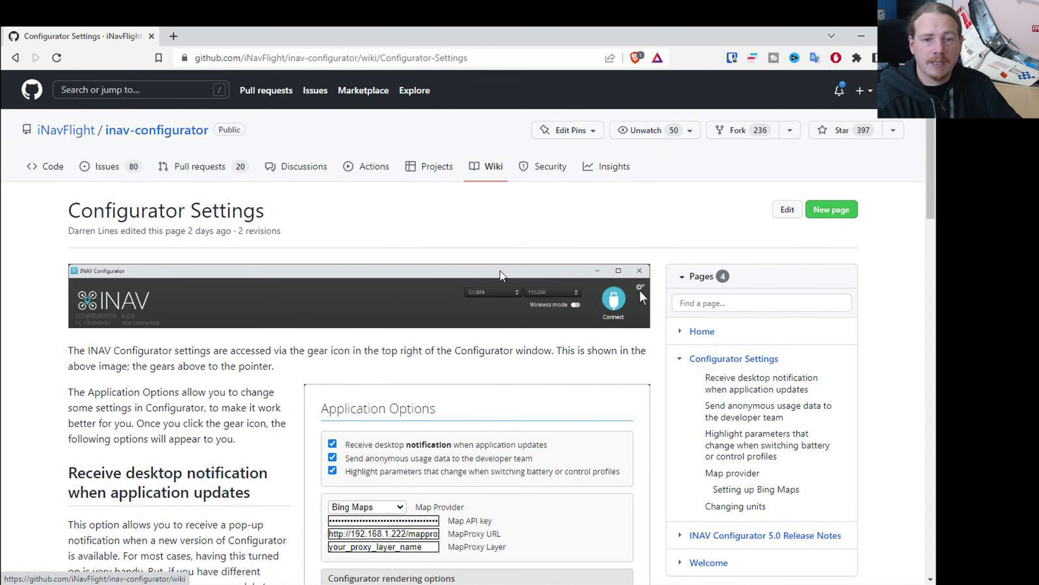
{"action": "scroll", "coordinate": [501, 274], "scroll_direction": "down", "scroll_amount": 1}
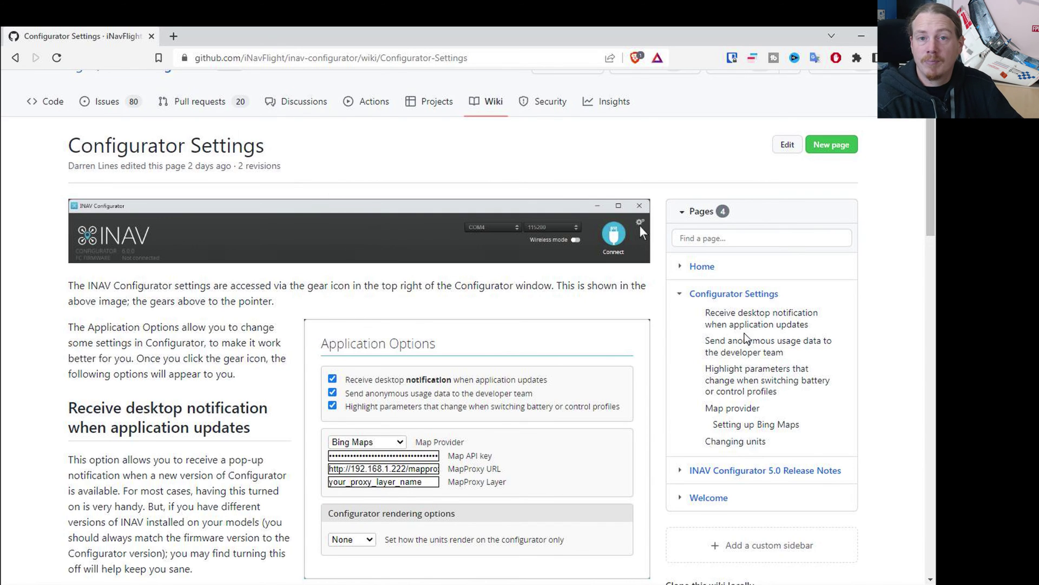
{"action": "left_click", "coordinate": [738, 440]}
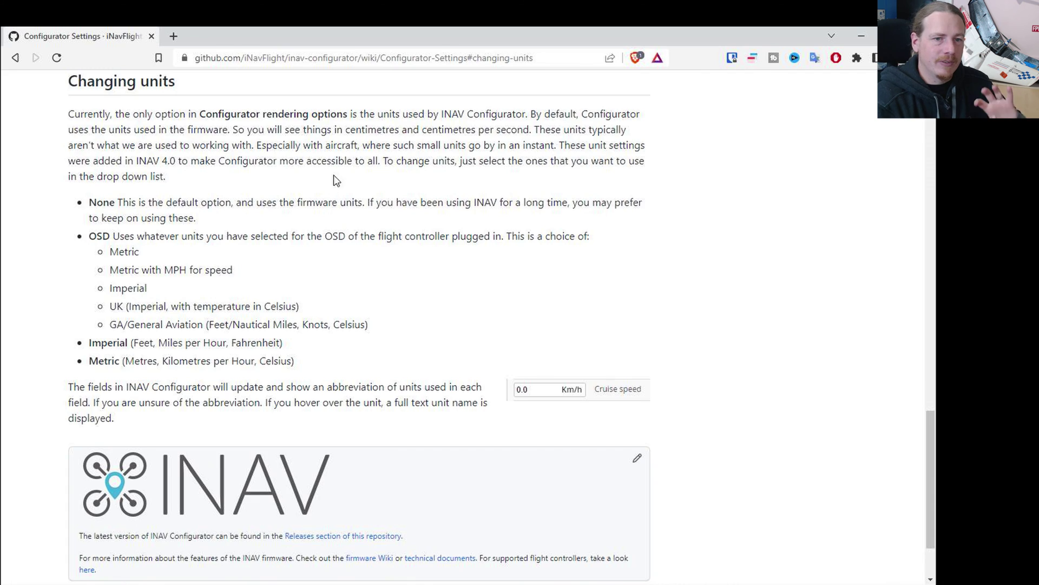
{"action": "scroll", "coordinate": [346, 190], "scroll_direction": "up", "scroll_amount": 20}
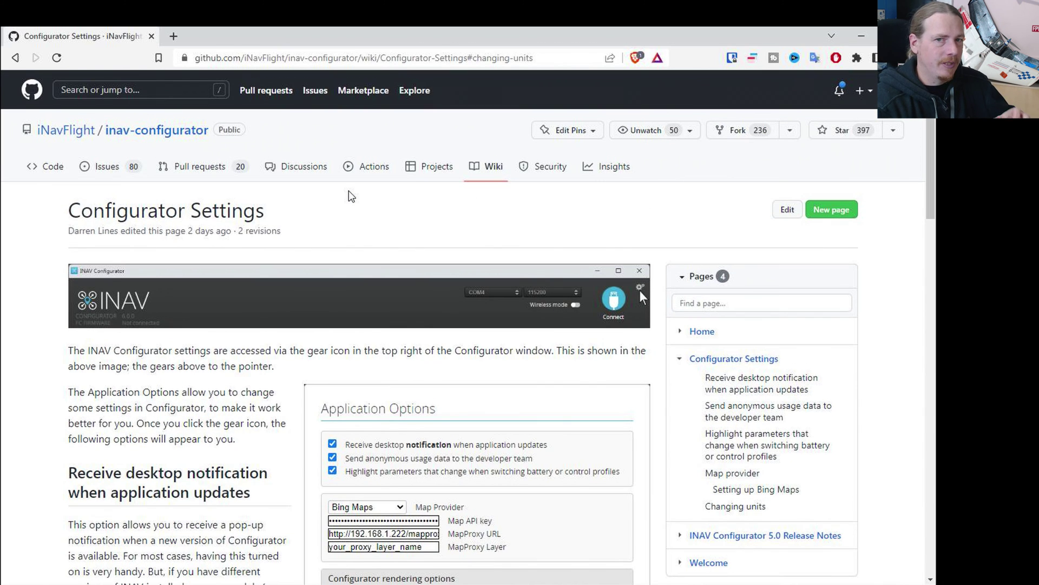